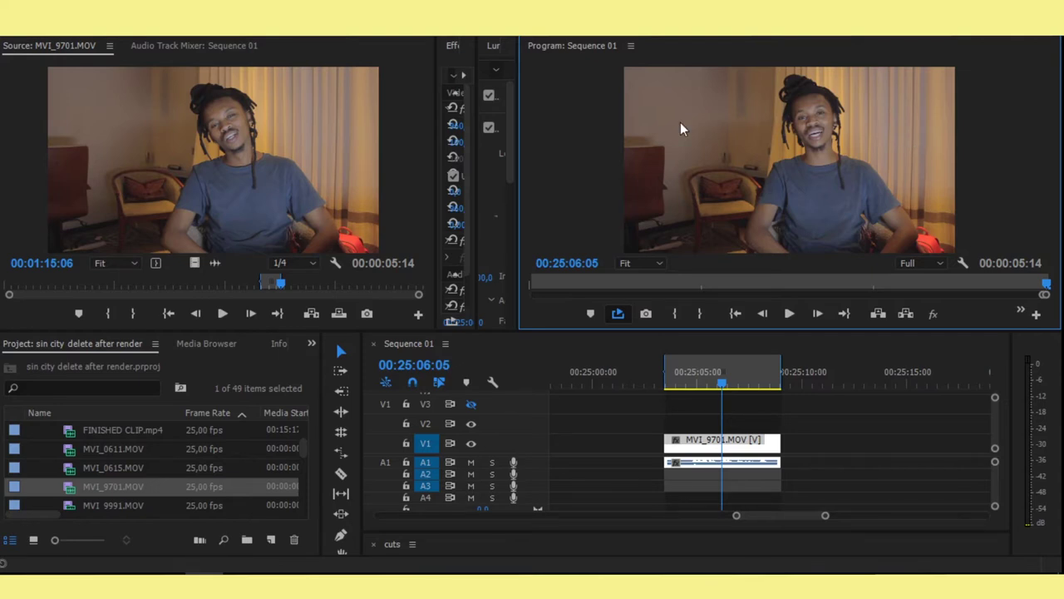
- Search the Effects panel for 'neat' and drag Neat Video's Reduce noise onto the MVI_9701.MOV clip
{"action": "key", "text": "grave"}
{"action": "left_click", "coordinate": [311, 343]}
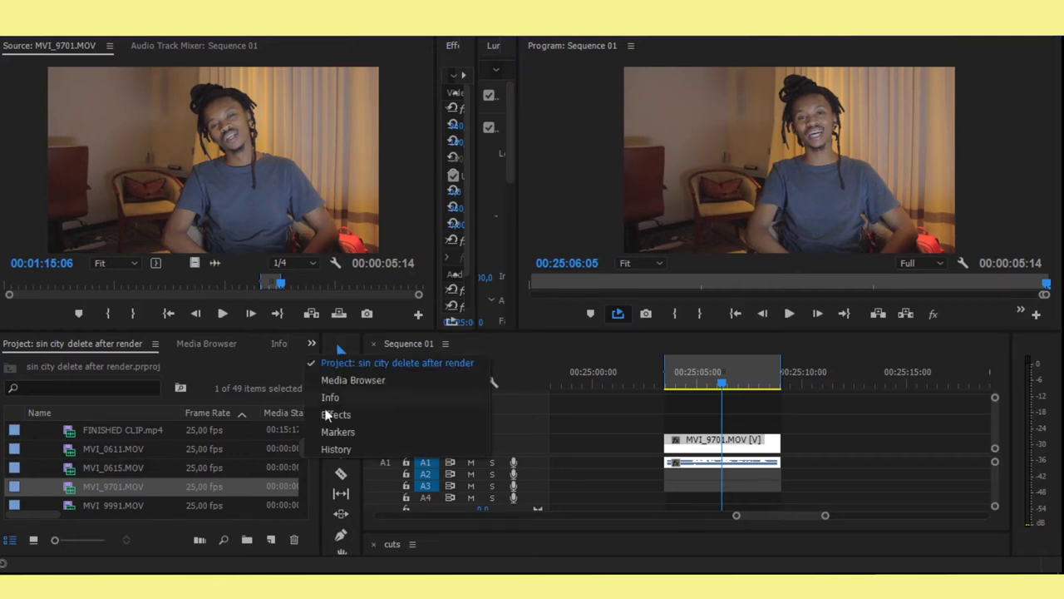
{"action": "left_click", "coordinate": [328, 414]}
{"action": "left_click", "coordinate": [71, 365]}
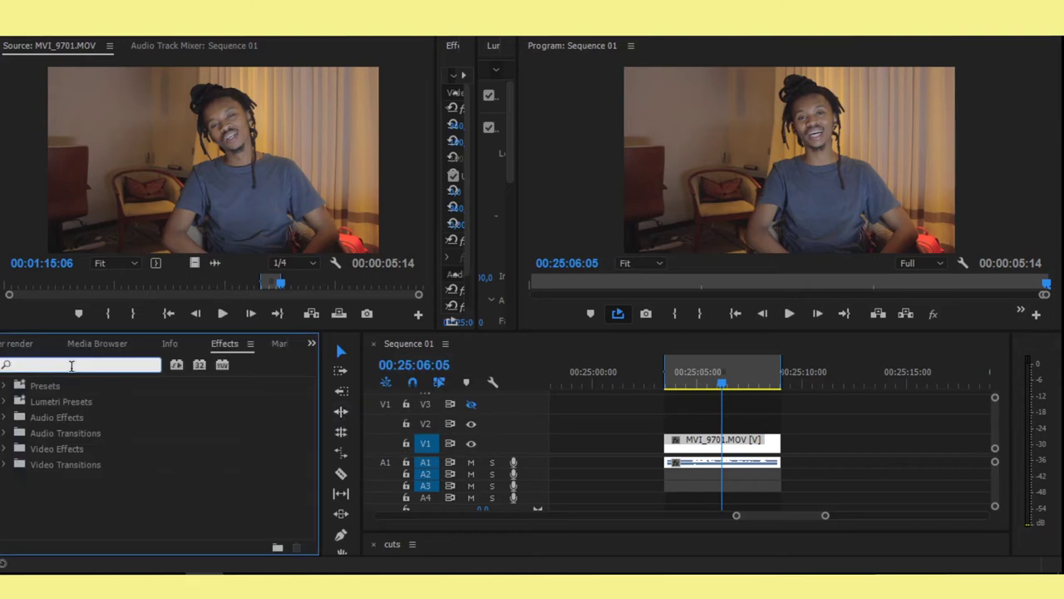
{"action": "type", "text": "nea"}
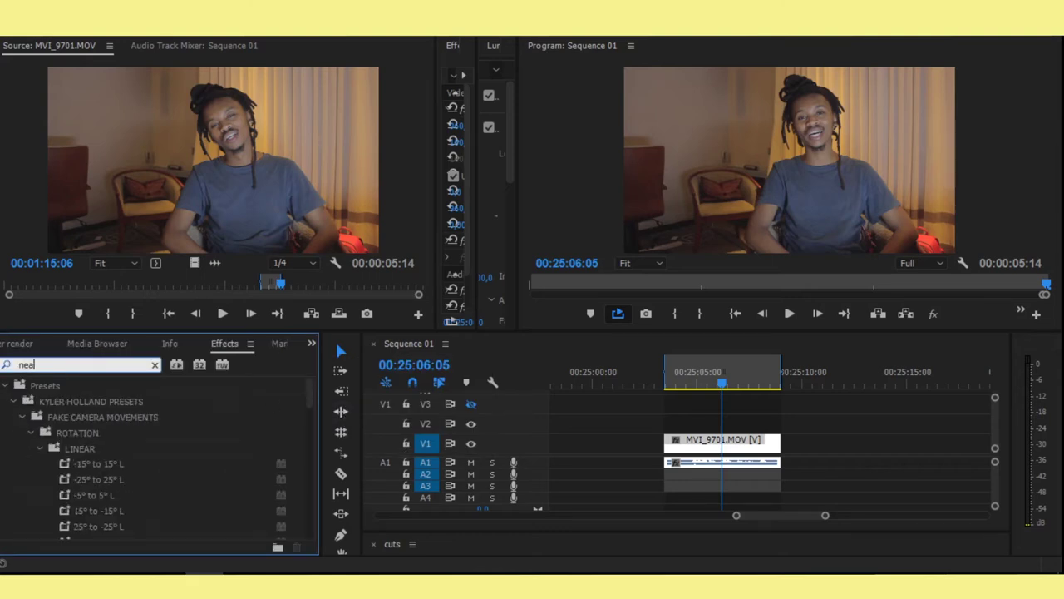
{"action": "type", "text": "t"}
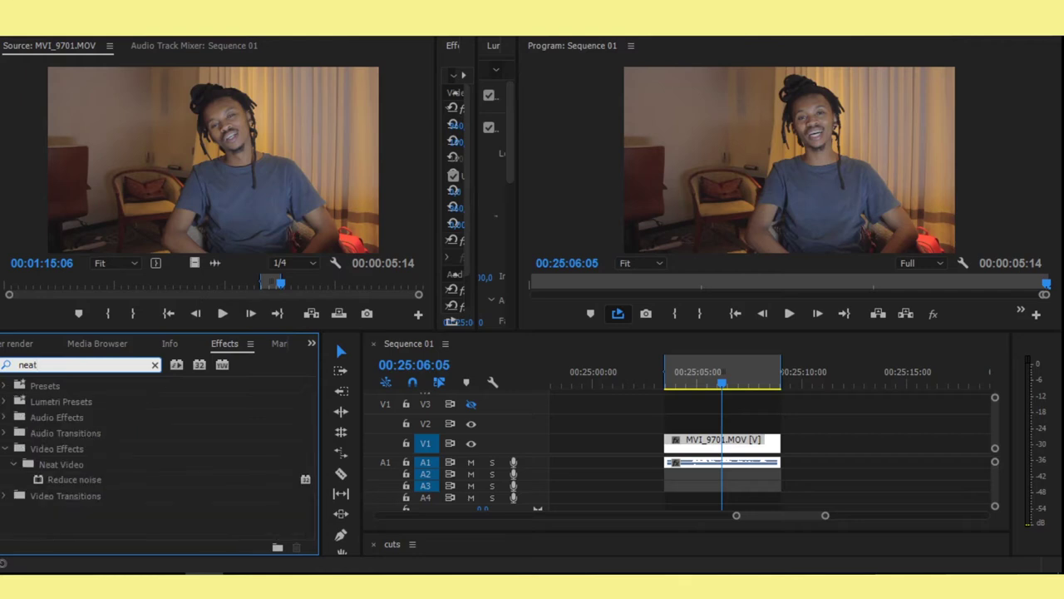
{"action": "left_click", "coordinate": [61, 463]}
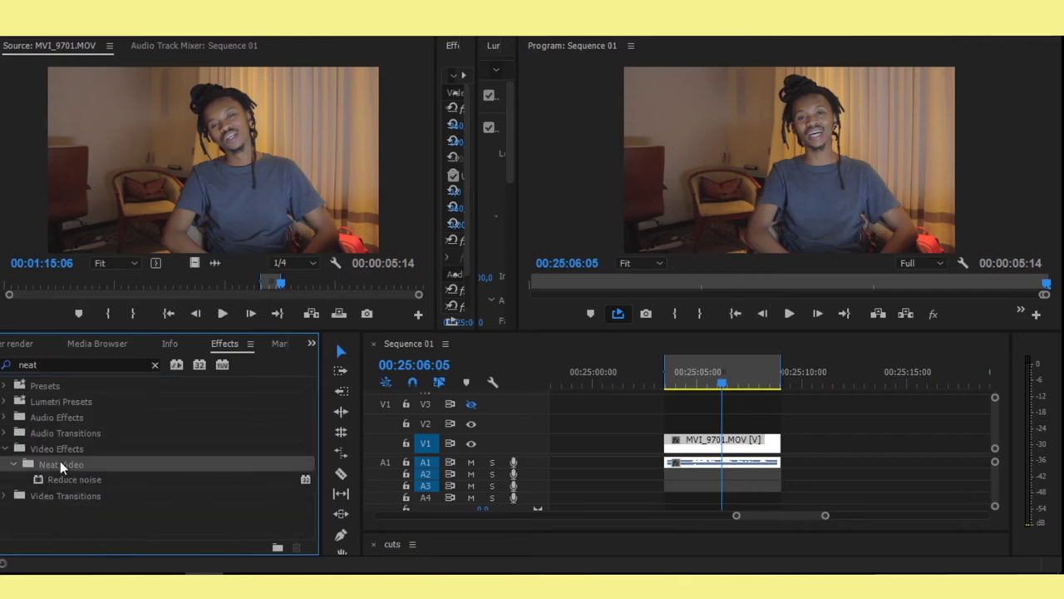
{"action": "left_click", "coordinate": [83, 480]}
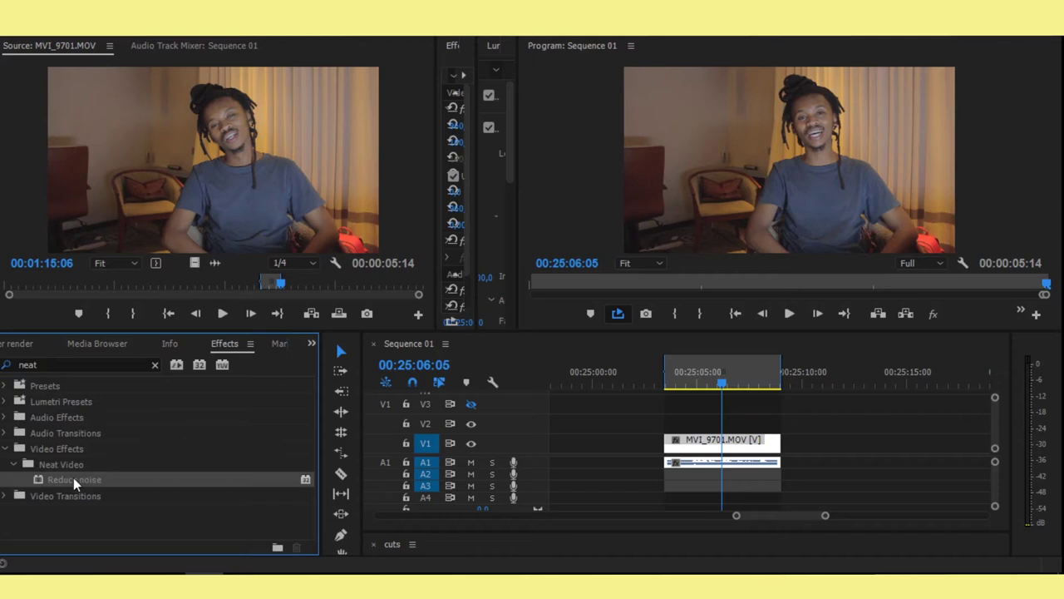
{"action": "left_click_drag", "start_coordinate": [73, 478], "coordinate": [735, 447]}
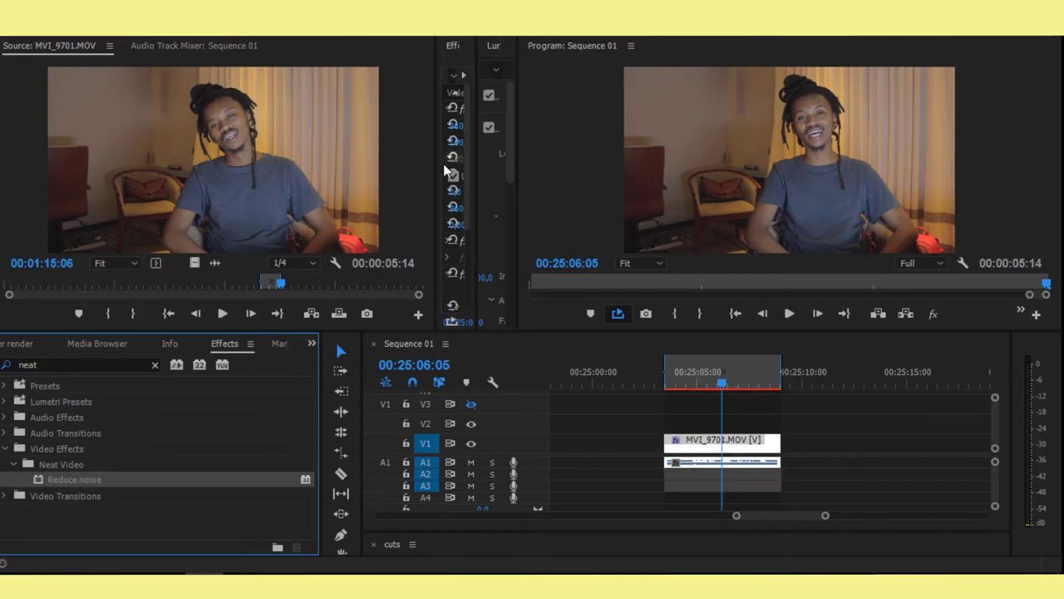
- Widen Effect Controls and launch the Reduce noise Setup to open Neat Video's profiling window
{"action": "left_click_drag", "start_coordinate": [435, 154], "coordinate": [50, 154]}
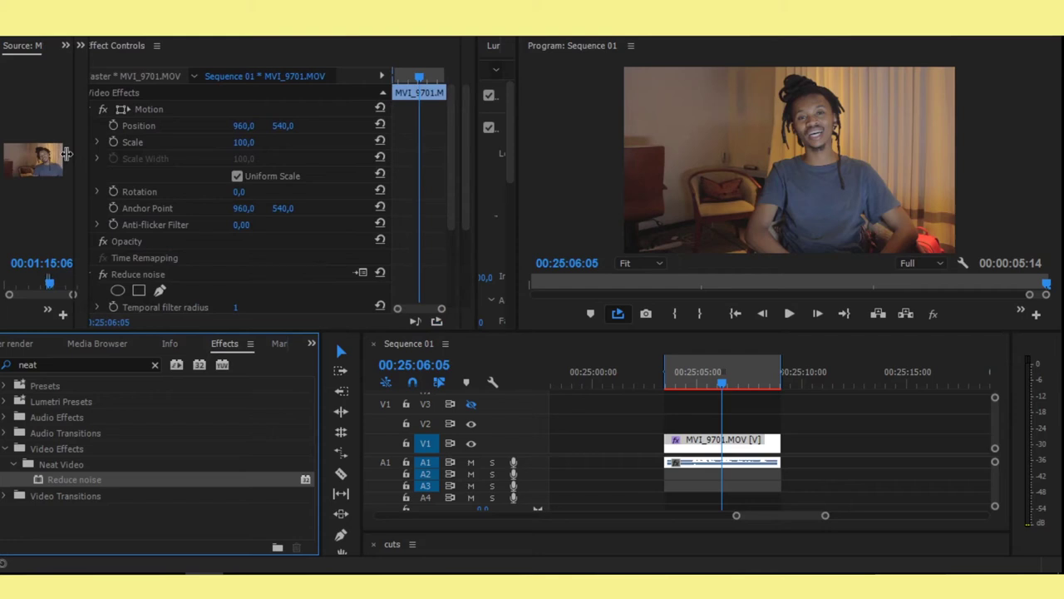
{"action": "scroll", "coordinate": [357, 167], "scroll_direction": "down", "scroll_amount": 3}
{"action": "left_click", "coordinate": [355, 161]}
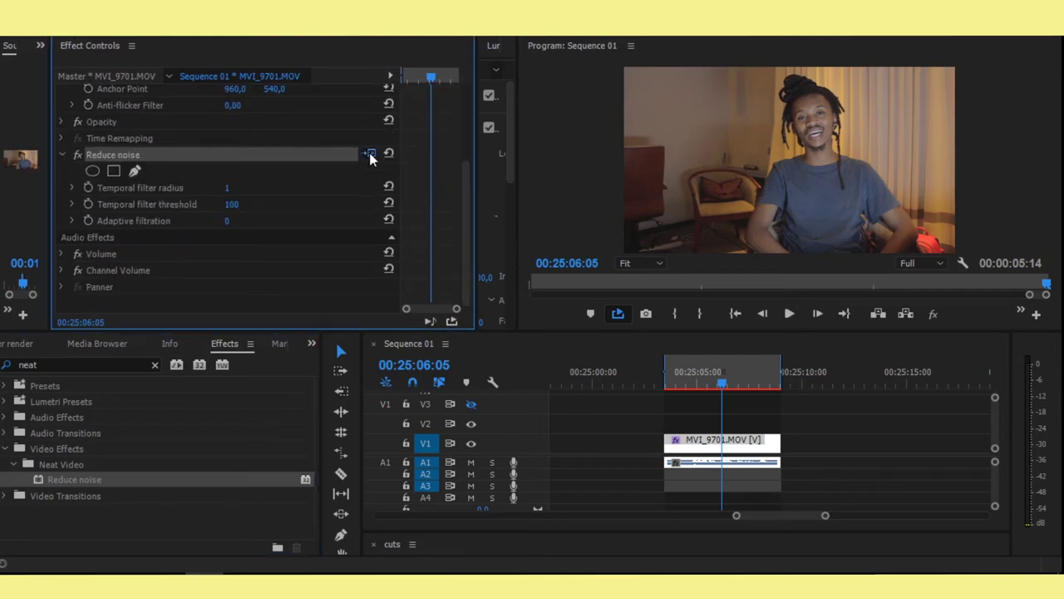
{"action": "left_click", "coordinate": [369, 153]}
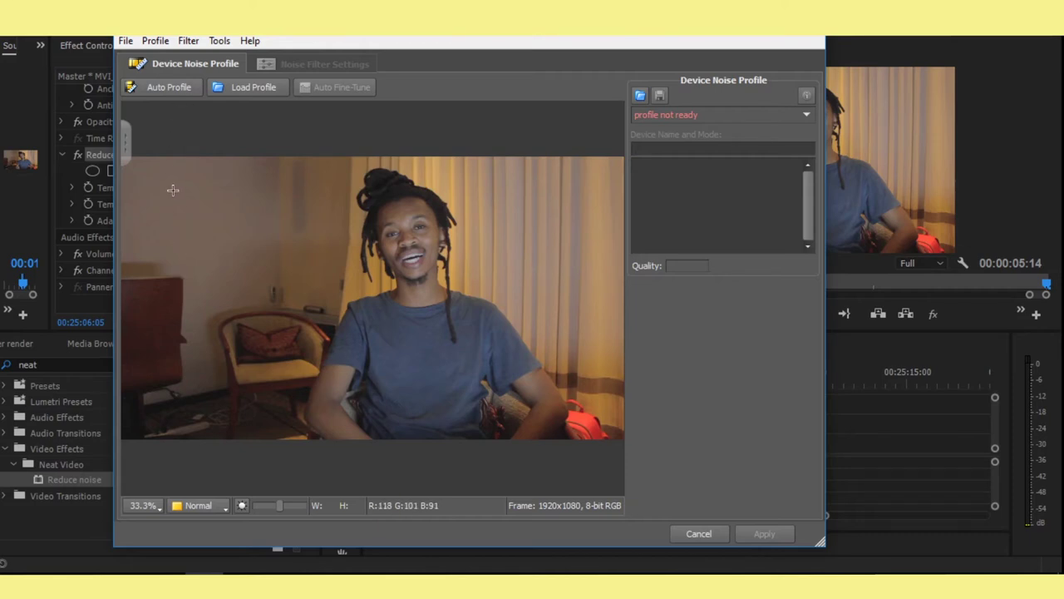
- Place a 256×256 sample box over the featureless upper-left wall in the frame
{"action": "mouse_move", "coordinate": [173, 190]}
{"action": "left_mouse_down"}
{"action": "mouse_move", "coordinate": [180, 219]}
{"action": "mouse_move", "coordinate": [230, 233]}
{"action": "mouse_move", "coordinate": [257, 255]}
{"action": "mouse_move", "coordinate": [261, 242]}
{"action": "left_mouse_up"}
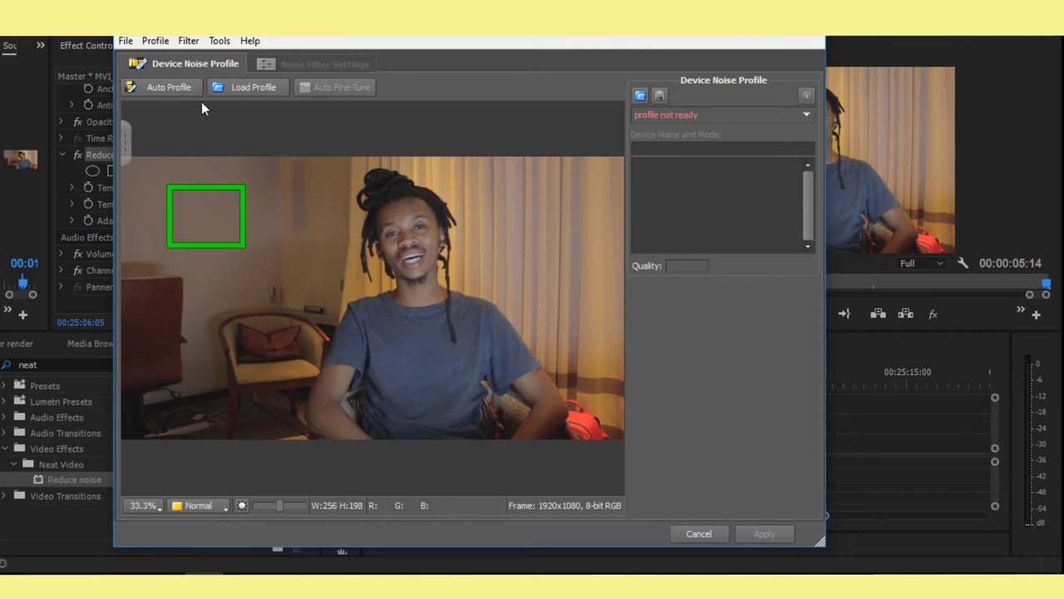
{"action": "left_click_drag", "start_coordinate": [142, 174], "coordinate": [197, 226]}
{"action": "left_click_drag", "start_coordinate": [225, 242], "coordinate": [238, 247]}
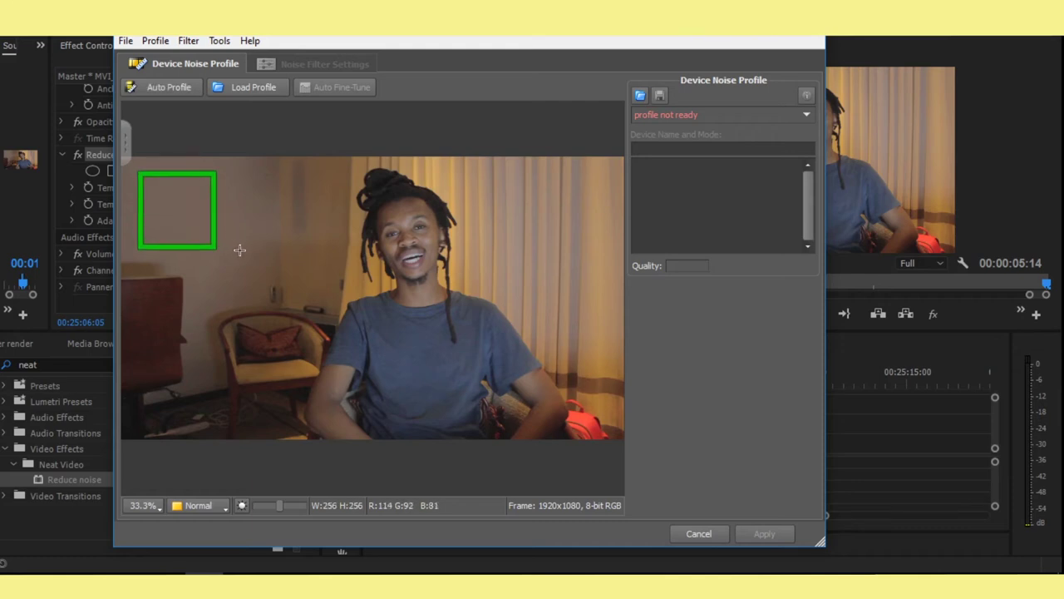
{"action": "left_click_drag", "start_coordinate": [187, 201], "coordinate": [223, 204]}
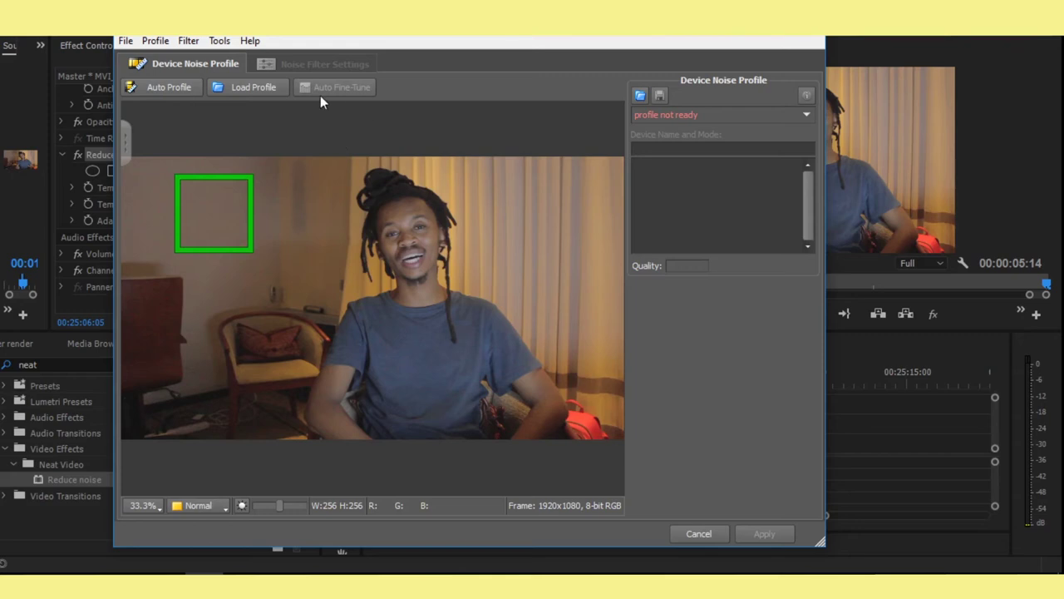
- Auto Profile the wall sample and apply the resulting 80%-quality noise profile
{"action": "left_click", "coordinate": [162, 86]}
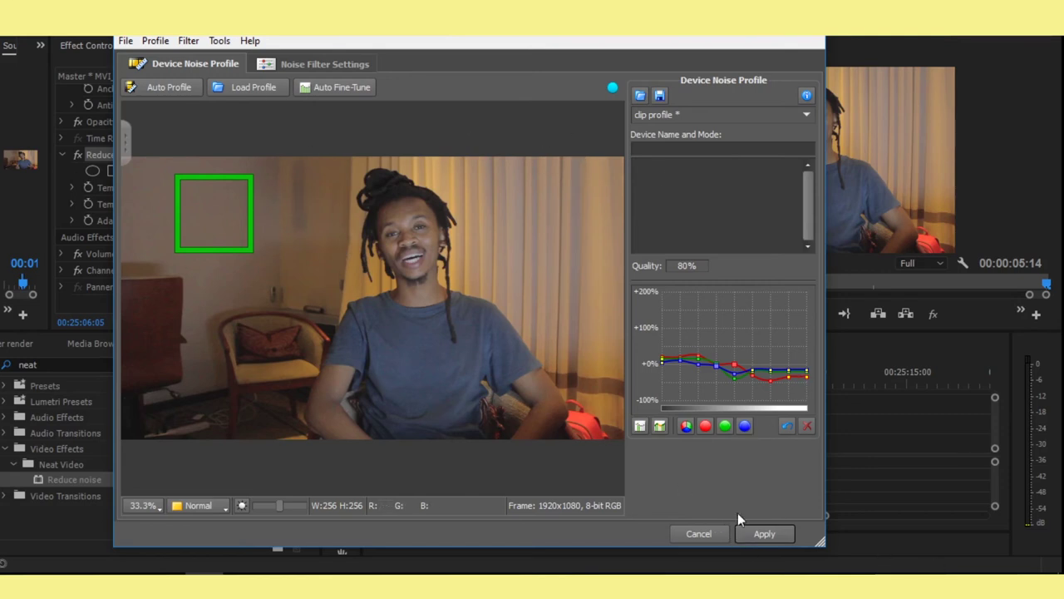
{"action": "left_click", "coordinate": [762, 535]}
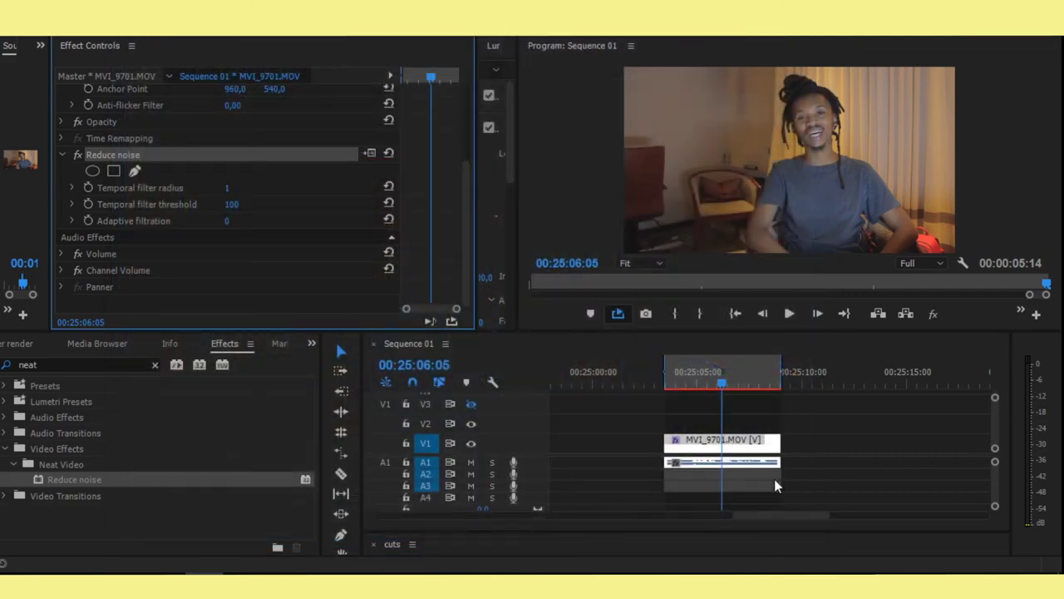
{"action": "left_click", "coordinate": [625, 95]}
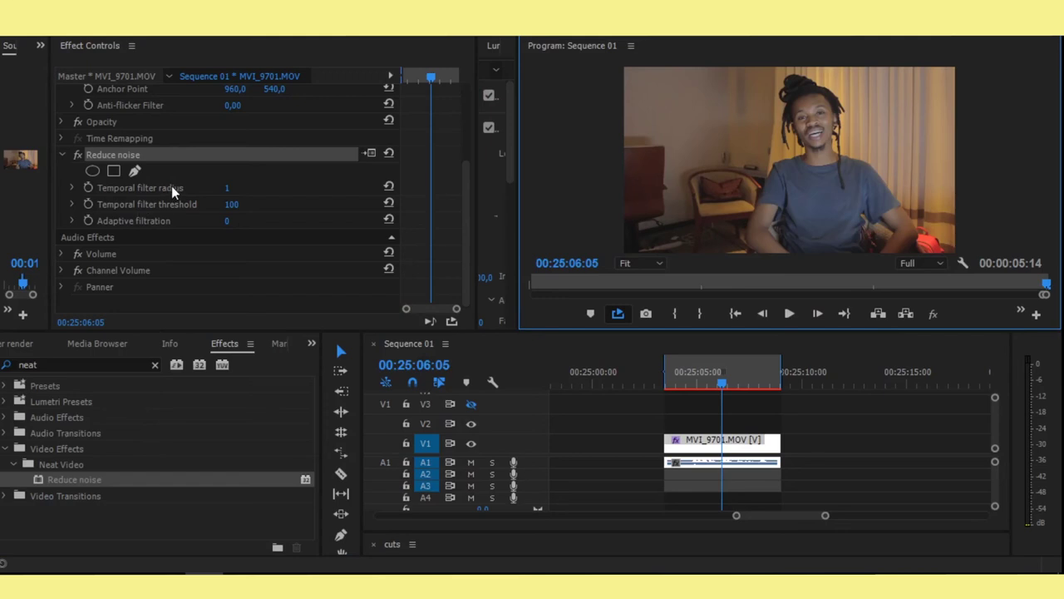
- Reselect the Reduce noise effect in Effect Controls for playback review
{"action": "left_click", "coordinate": [78, 155]}
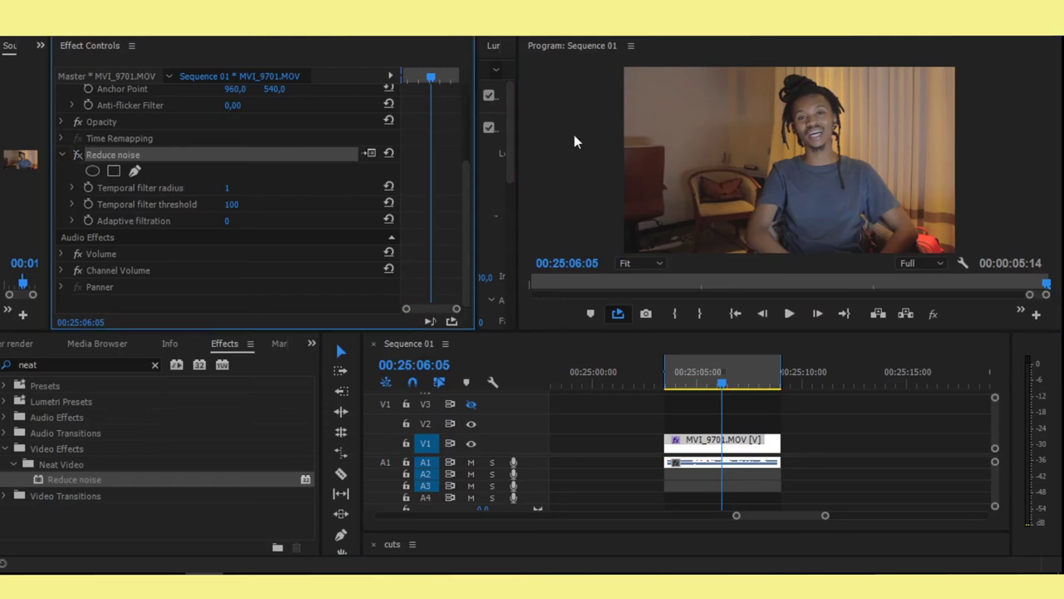